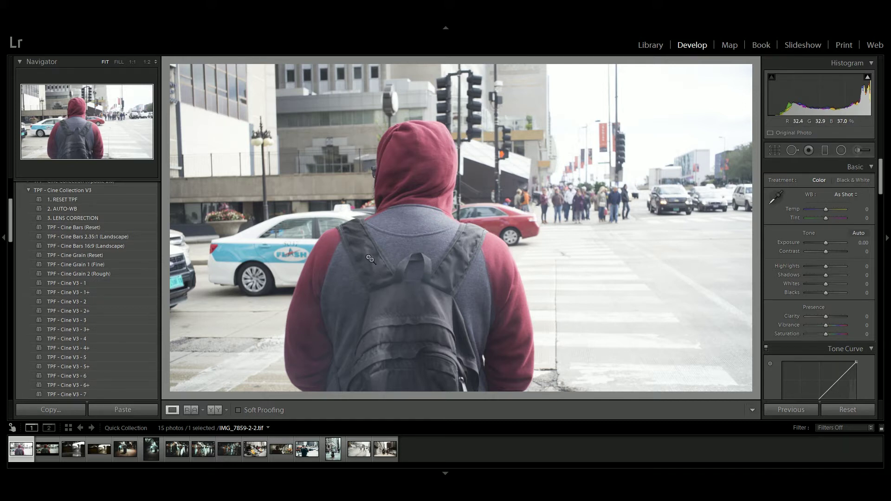
Step: Apply the 2. AUTO-WB and 3. LENS CORRECTION presets and lower Exposure to −1.30
click(99, 208)
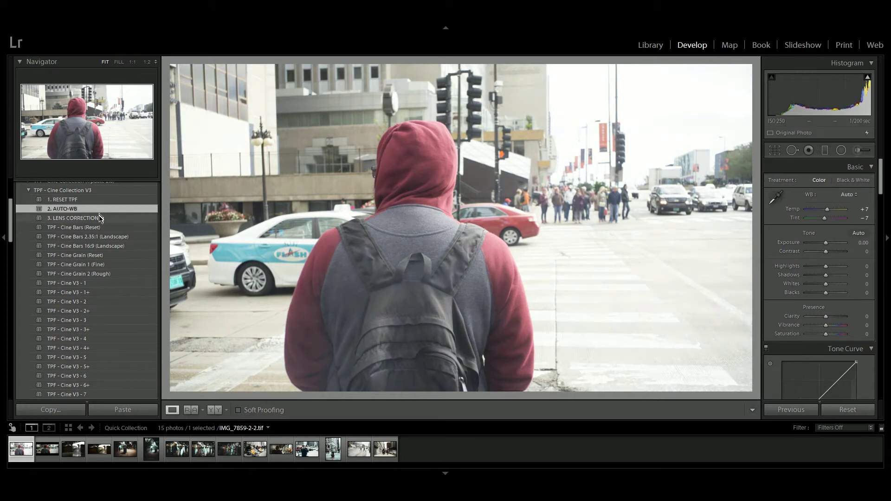
click(99, 218)
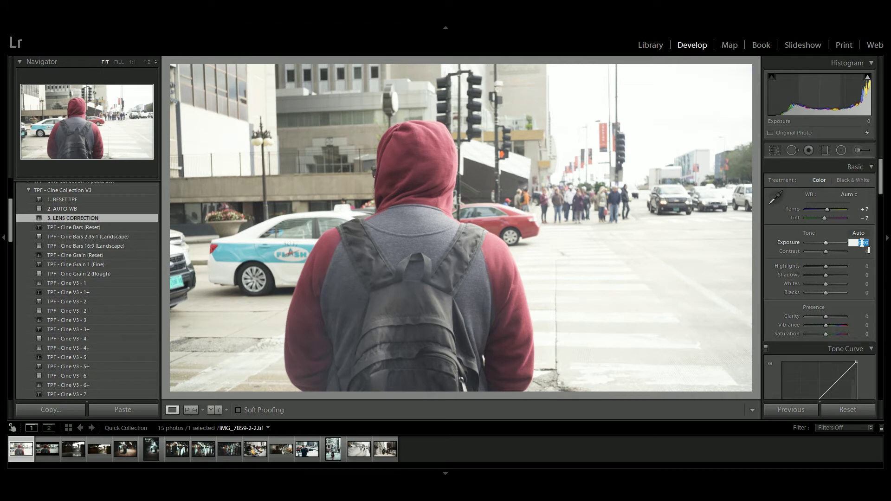
mouse_move(858, 243)
mouse_down()
mouse_move(842, 242)
mouse_move(864, 245)
mouse_up()
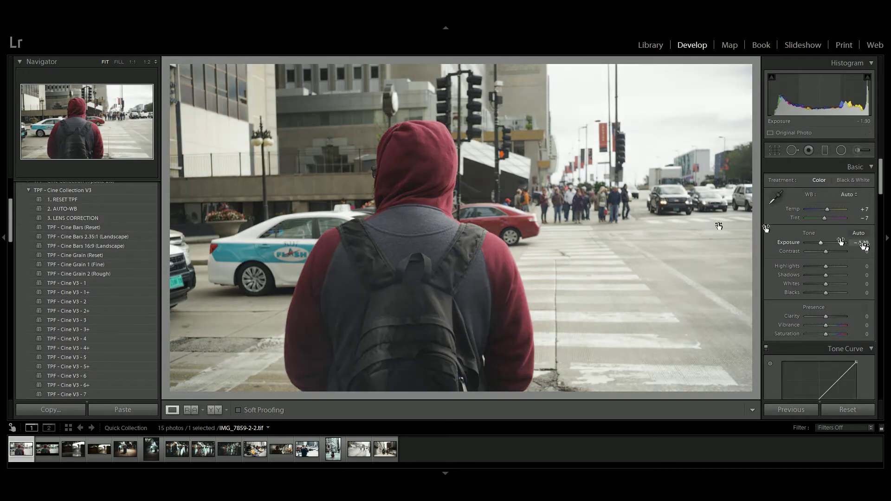
Step: Preview the TPF - Cine V3 presets 1 through 6 on the street photo
click(115, 289)
click(107, 293)
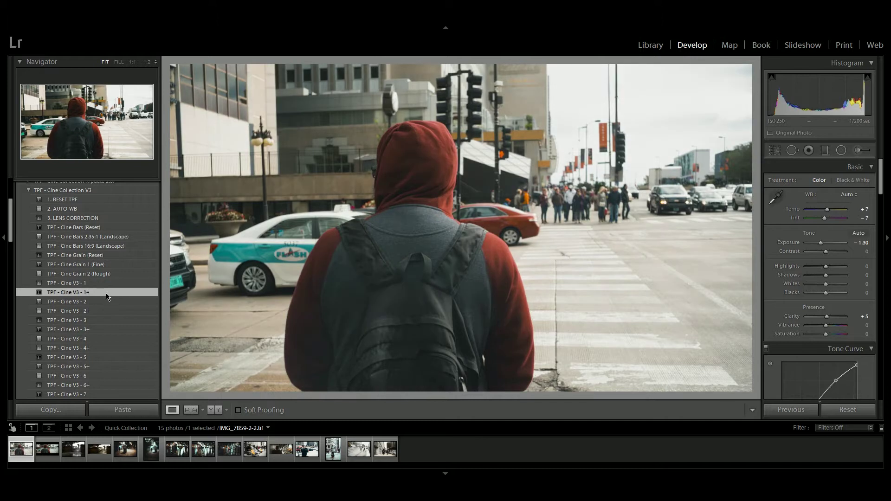
click(107, 302)
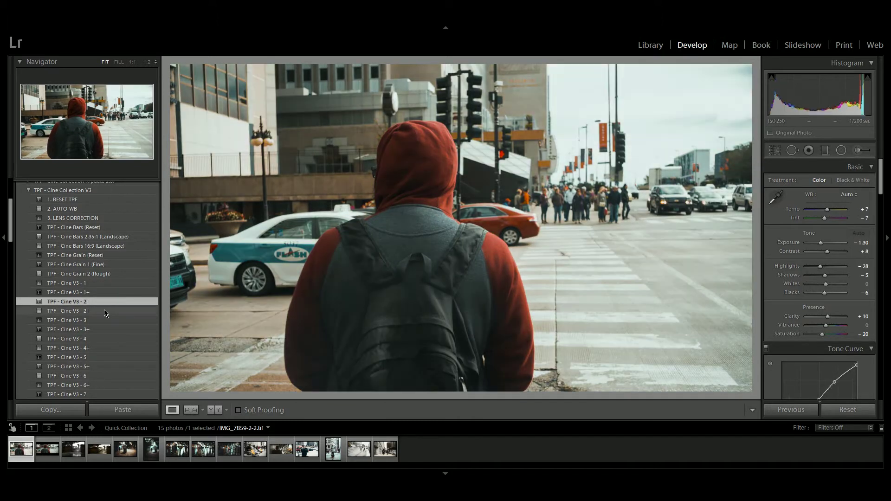
click(104, 310)
click(104, 320)
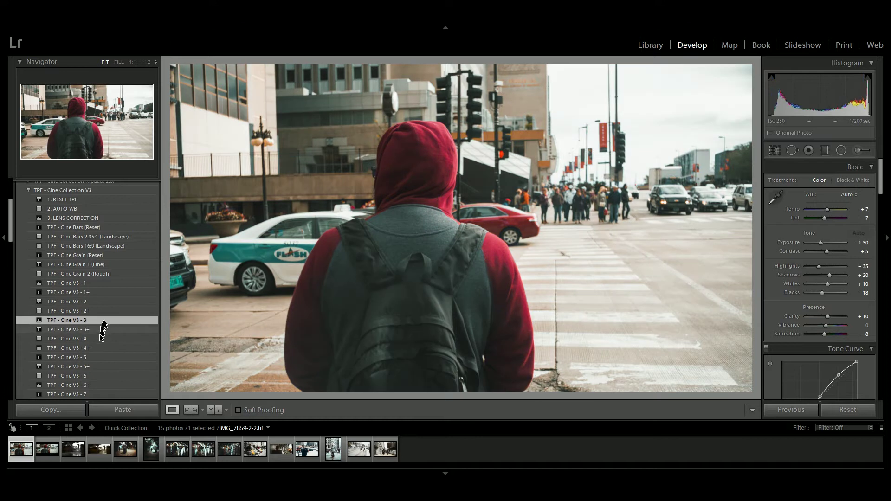
click(102, 339)
click(98, 358)
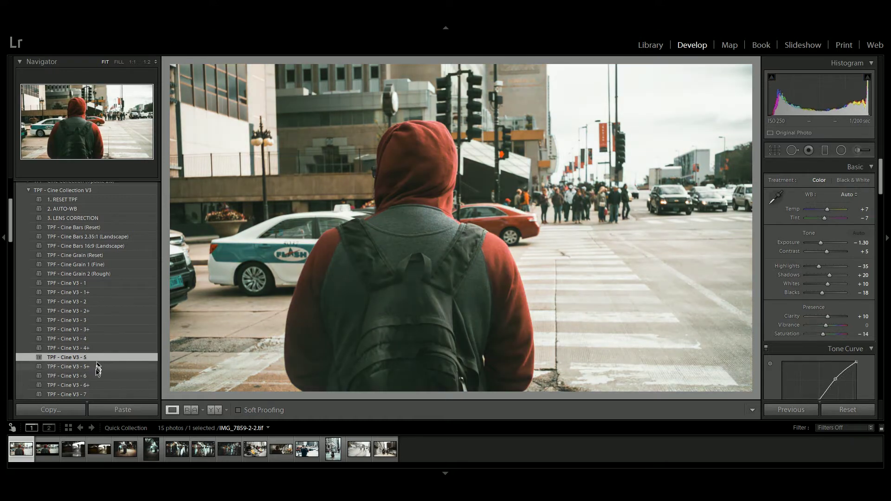
click(96, 377)
Step: Preview the TPF - Cine V3 presets 7 through 10
scroll(95, 377, down, 2)
scroll(95, 377, down, 2)
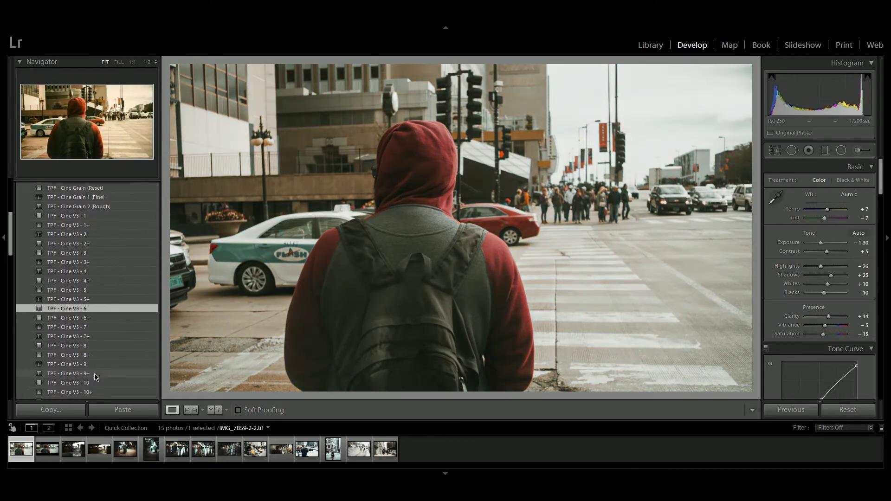
click(92, 328)
click(93, 347)
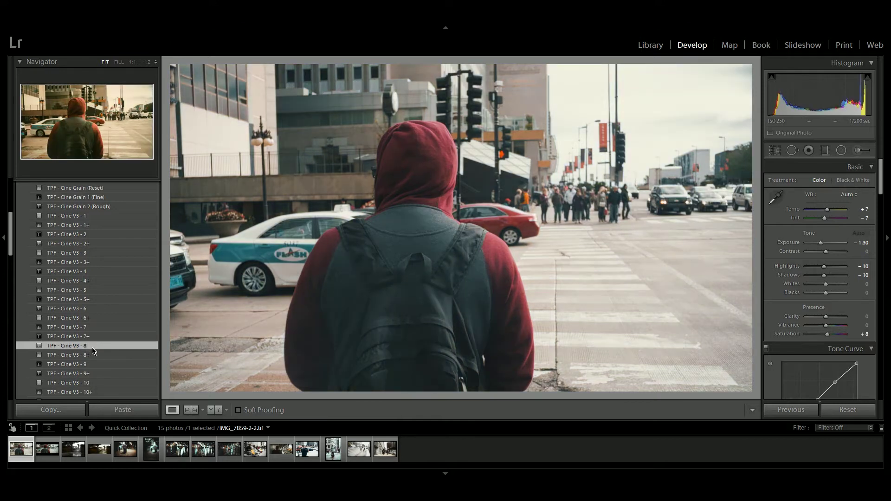
click(93, 366)
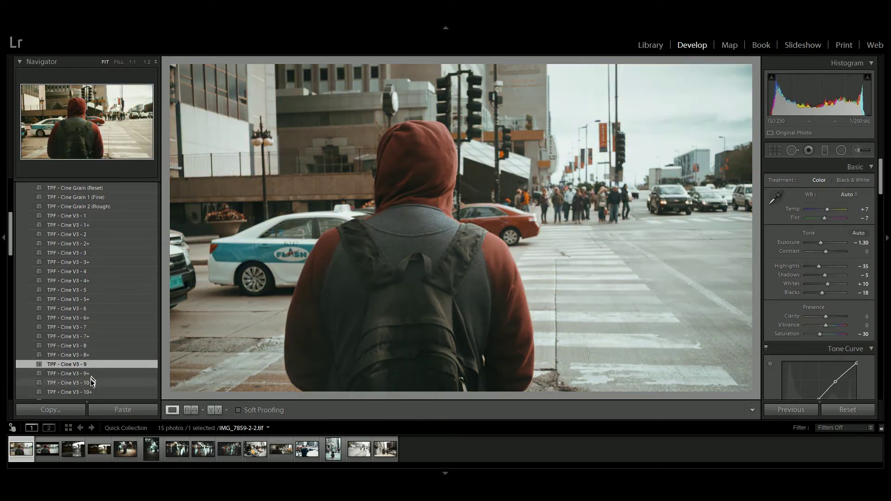
click(88, 382)
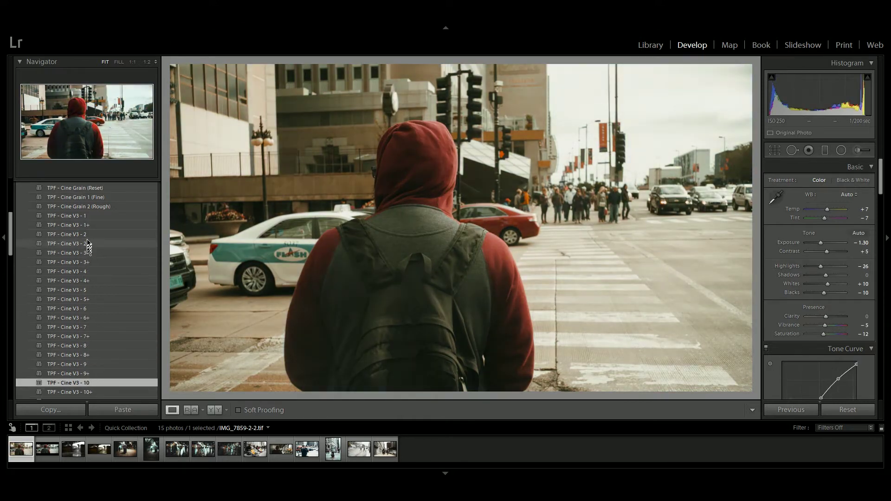
Step: Preview the TPF - Cine V3 presets 12 through 14+
scroll(93, 334, down, 2)
scroll(92, 333, down, 3)
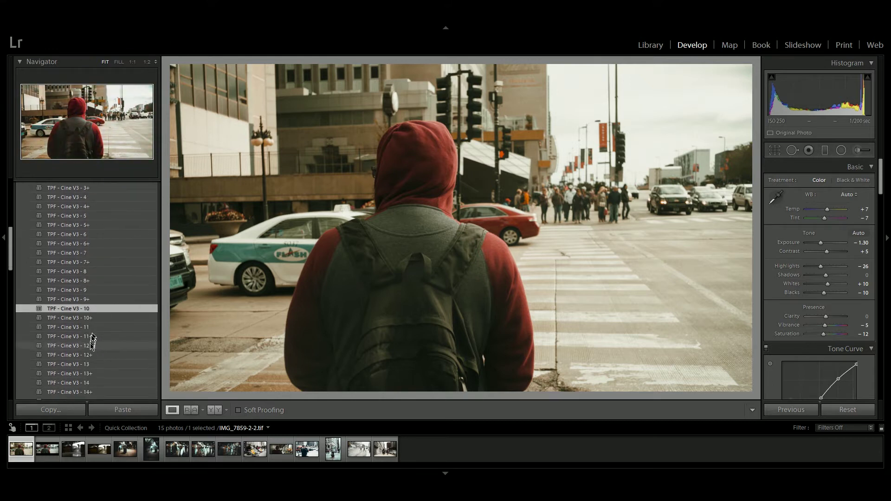
click(91, 345)
click(91, 364)
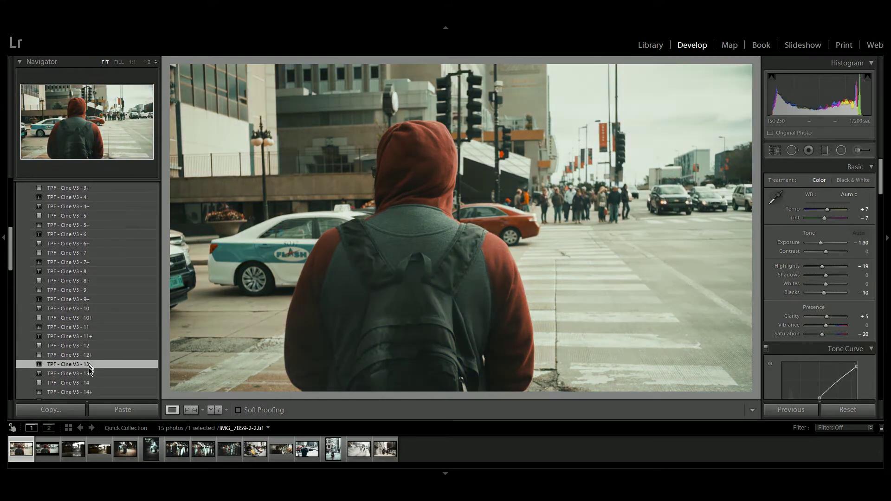
click(89, 374)
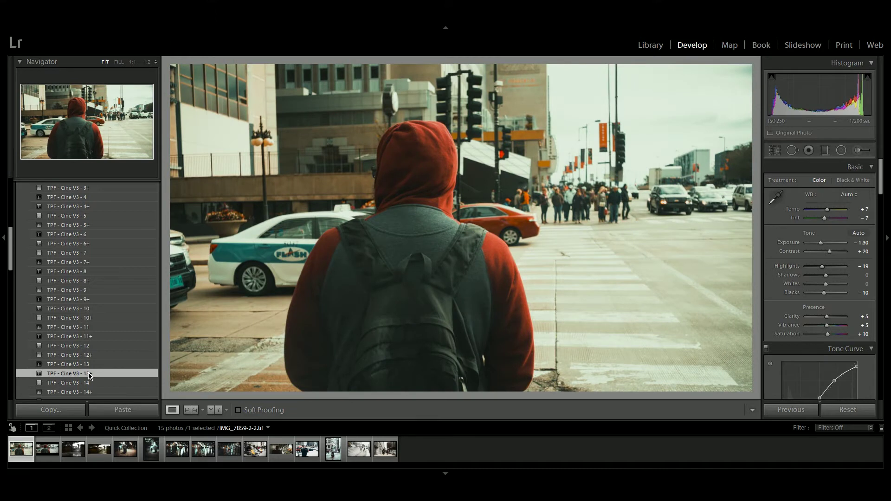
click(88, 384)
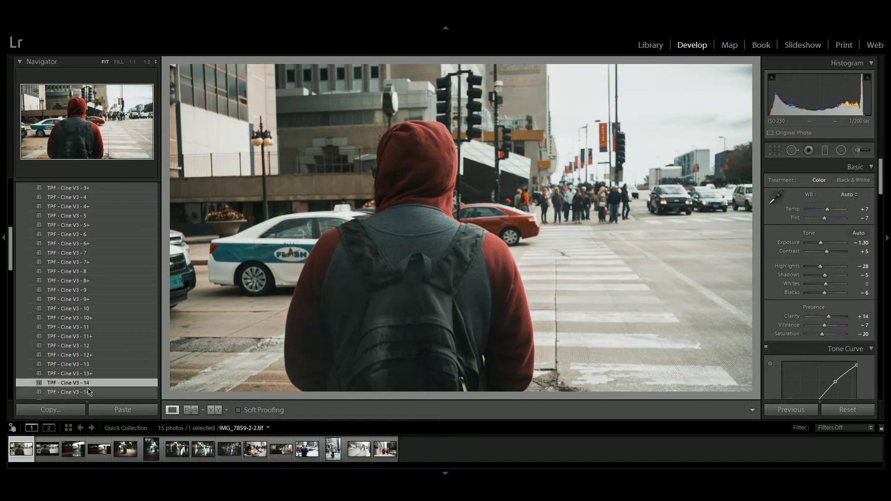
click(89, 392)
scroll(105, 281, up, 3)
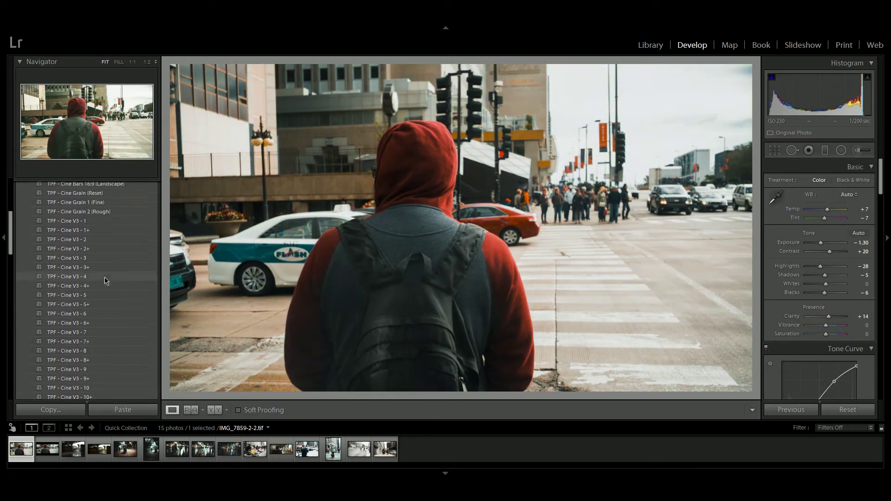
Step: Apply TPF - Cine V3 - 2+, then set Exposure −1.31, Temp +2 and Shadows +33
click(117, 253)
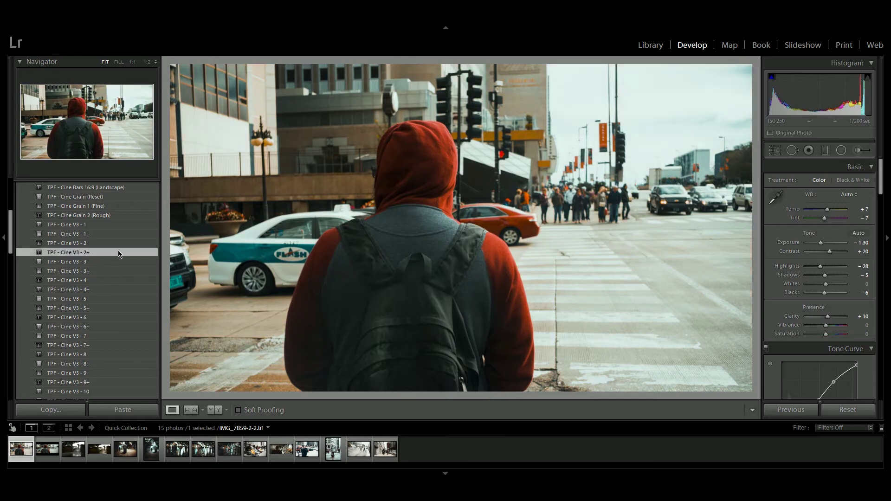
drag(821, 244, 822, 246)
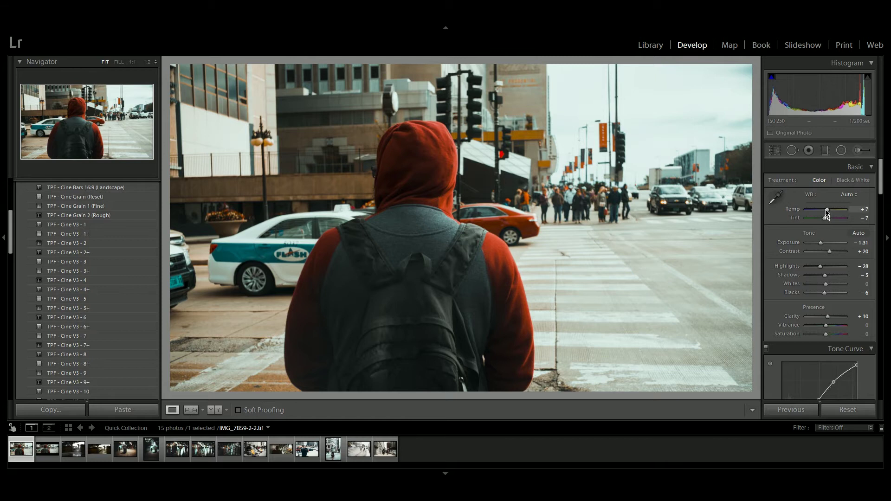
drag(826, 212, 826, 213)
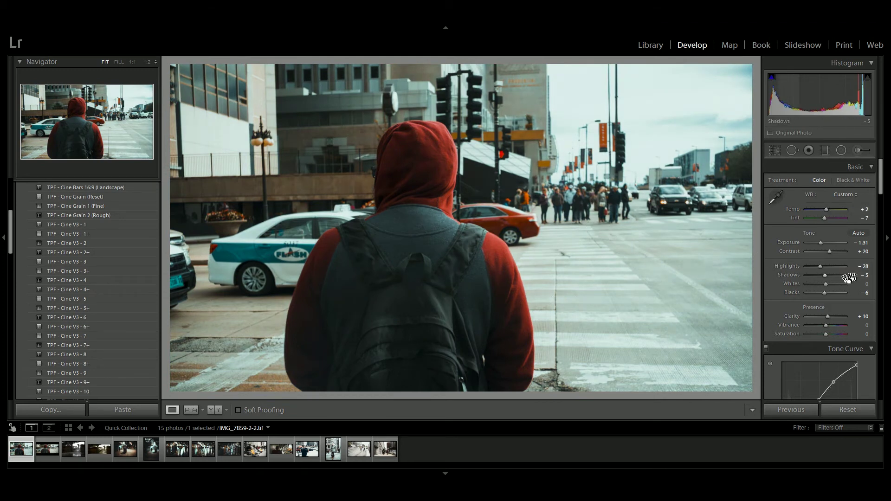
drag(826, 276, 833, 276)
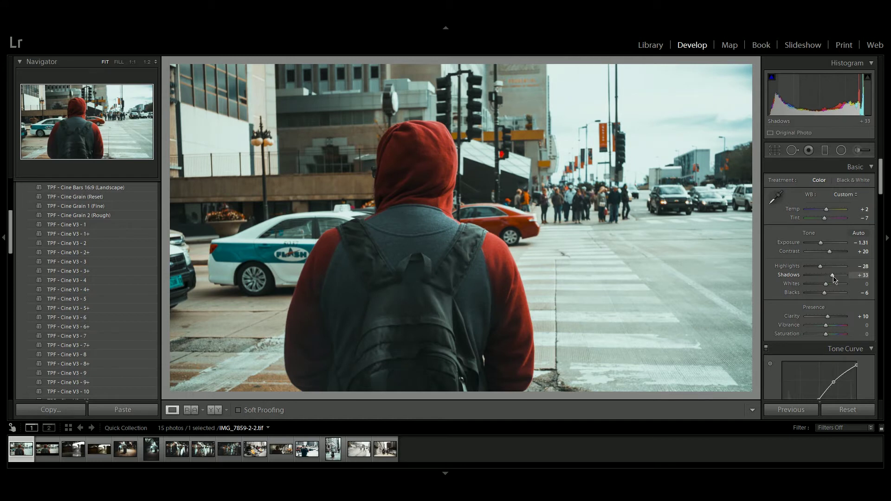
scroll(85, 236, up, 1)
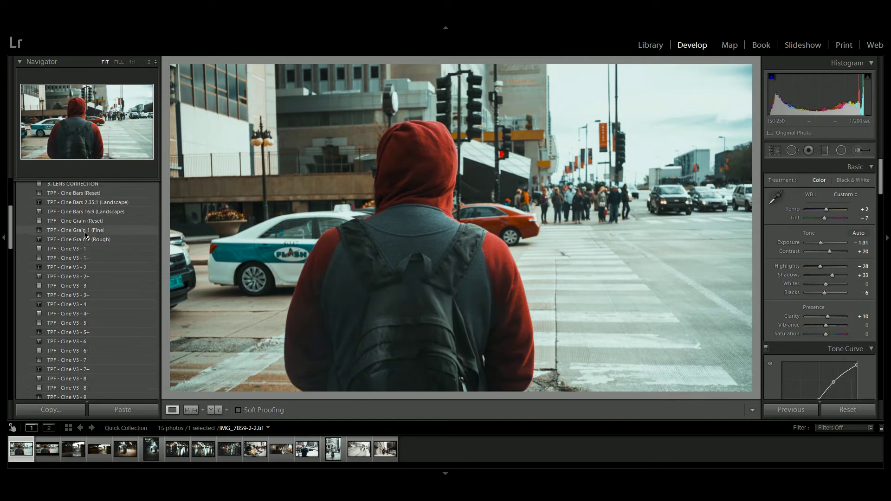
scroll(85, 236, up, 1)
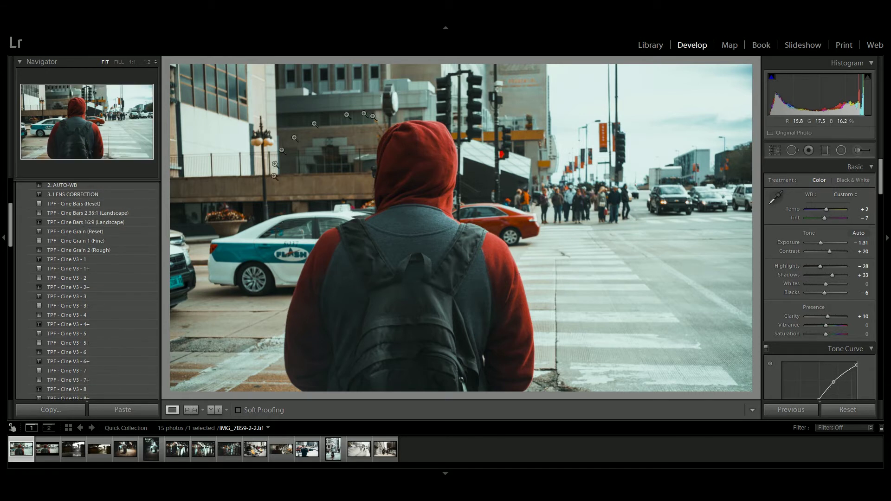
click(120, 214)
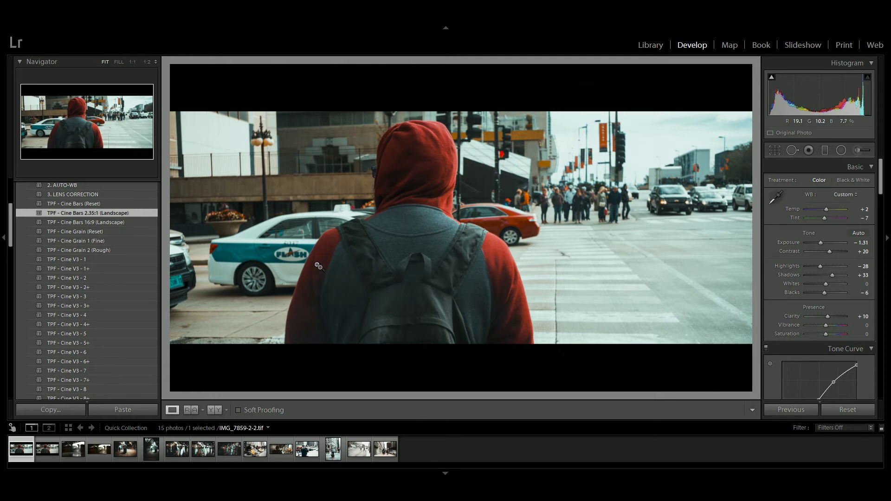
click(104, 205)
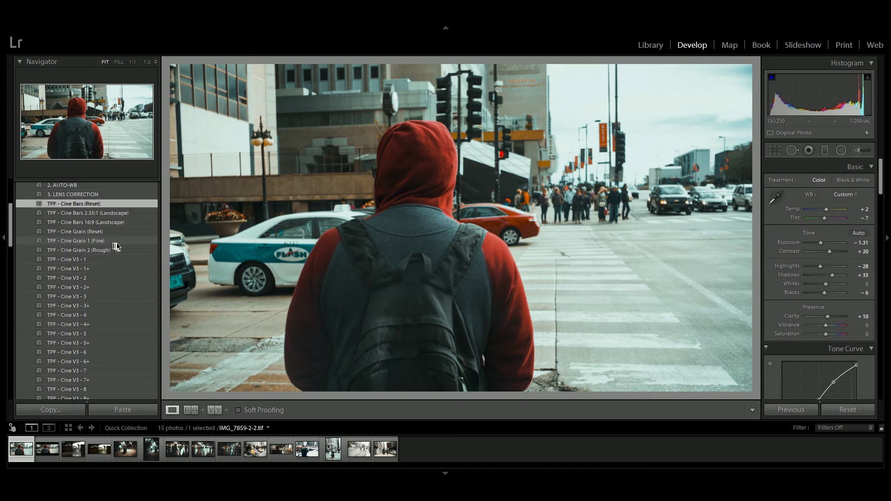
click(120, 246)
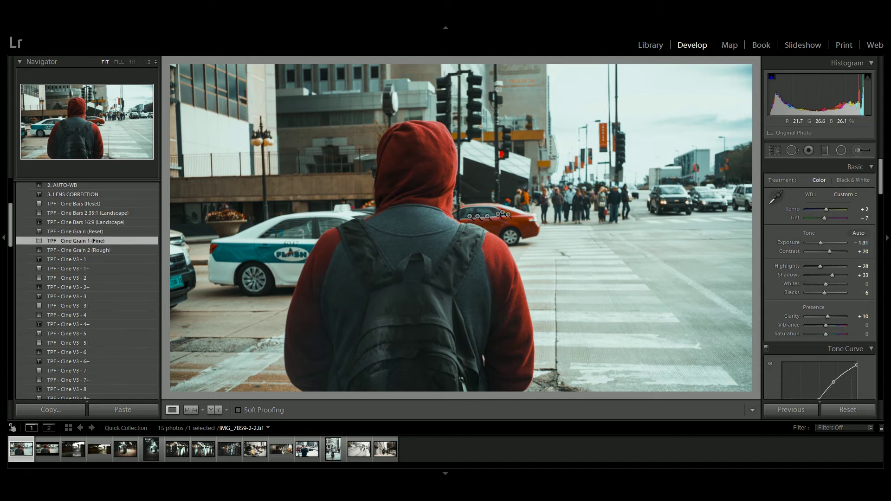
click(510, 201)
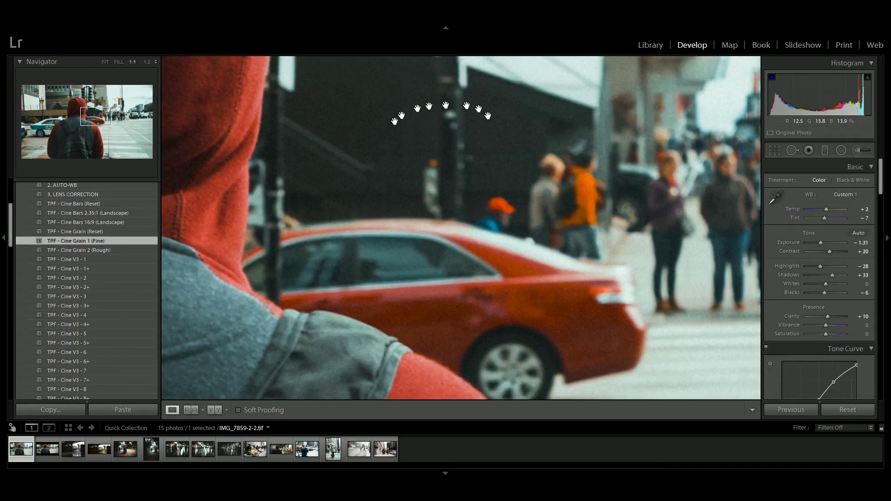
click(107, 251)
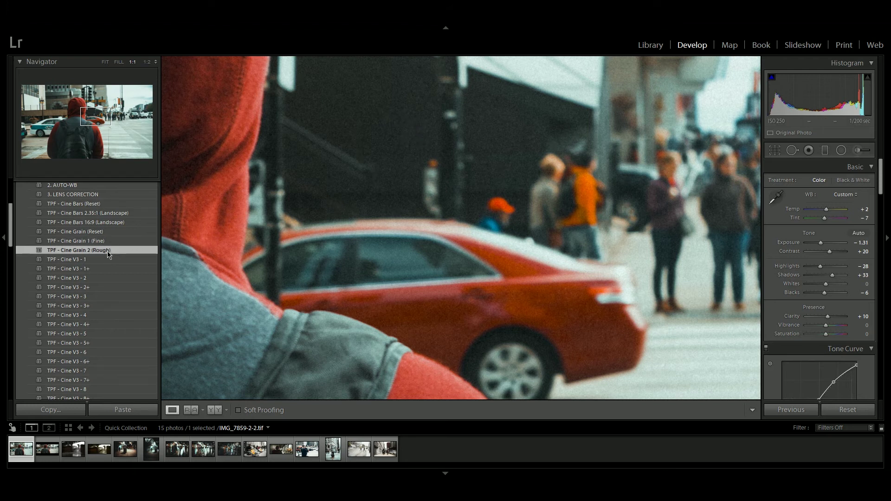
click(404, 204)
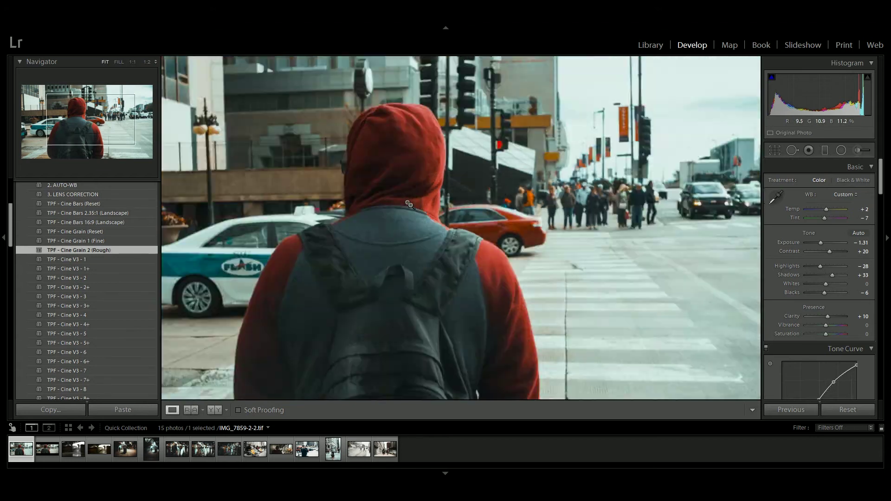
click(114, 216)
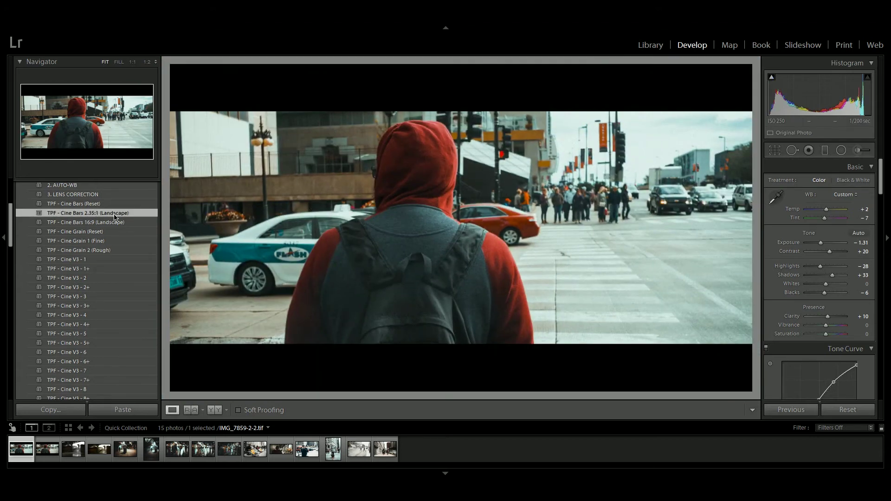
click(106, 232)
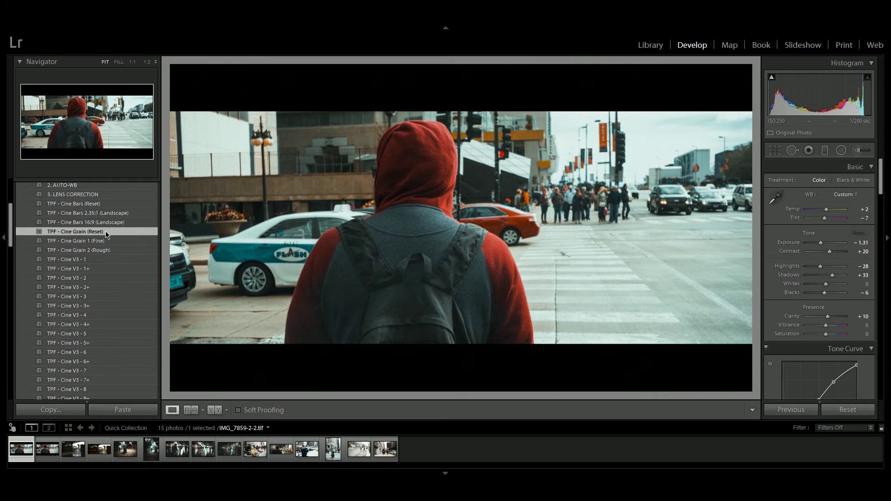
click(95, 205)
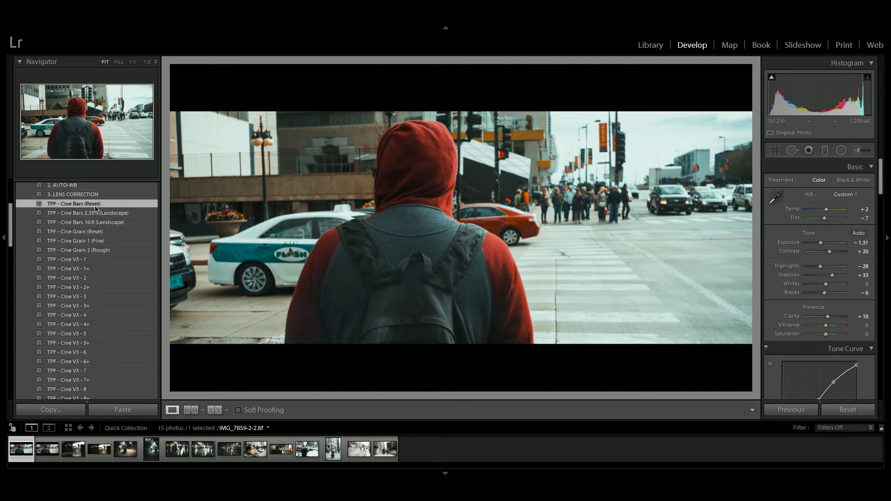
Step: Select the rainy bridge photo, apply 3. LENS CORRECTION, and set Exposure to +0.30
click(74, 450)
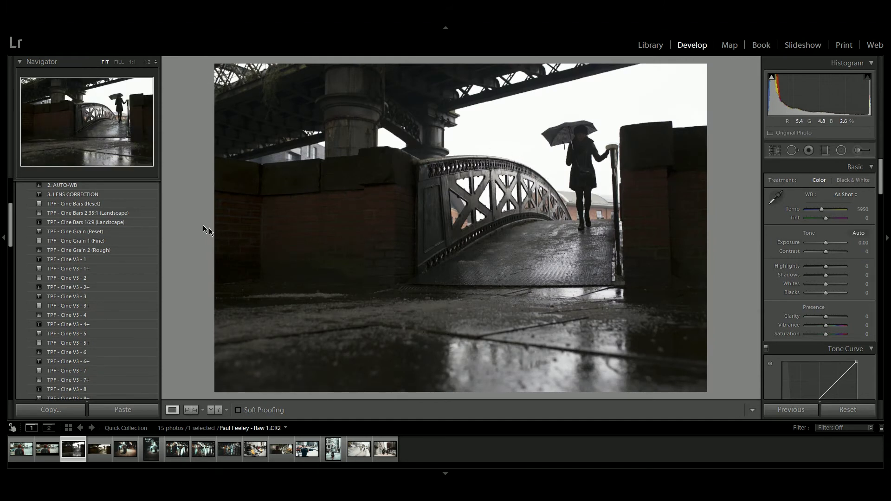
click(109, 195)
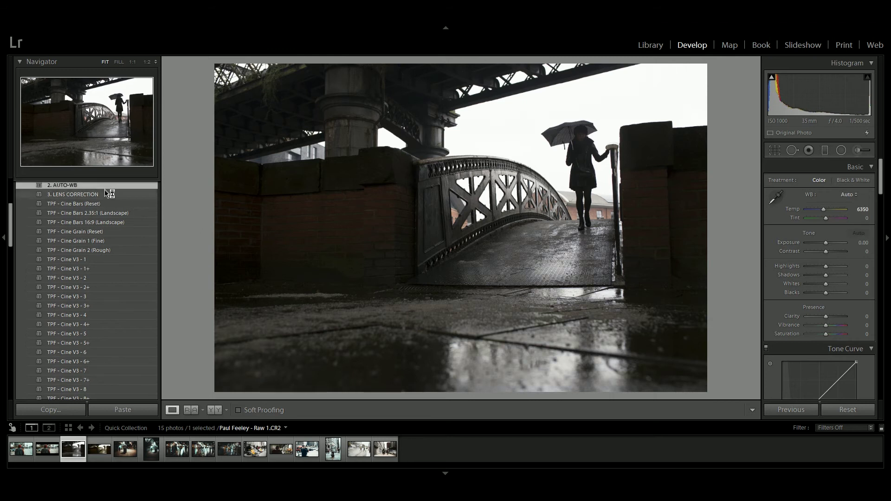
click(864, 242)
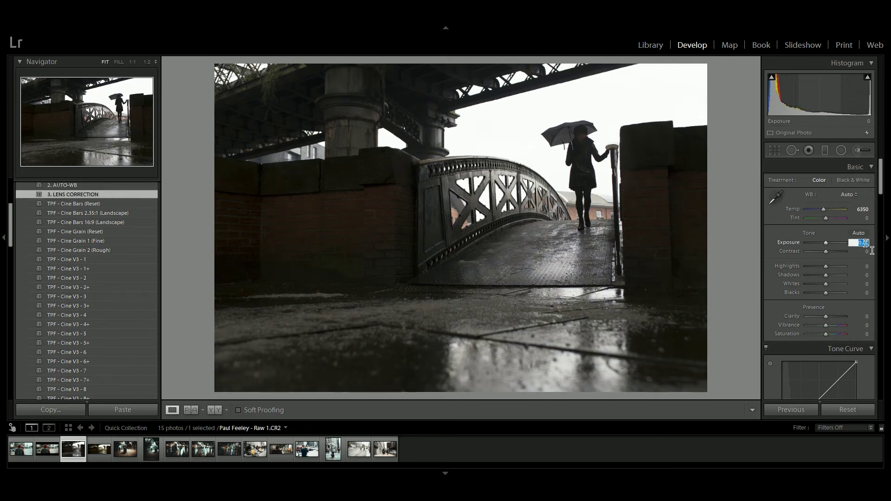
text(0.3)
key(Return)
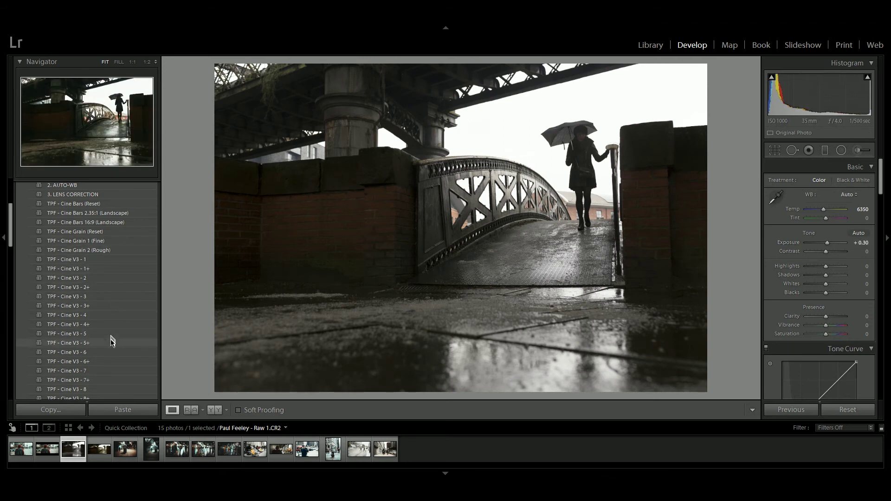
Step: Apply TPF - Cine V3 - 6, warm Temp to 6524 and set Shadows to +29
click(110, 354)
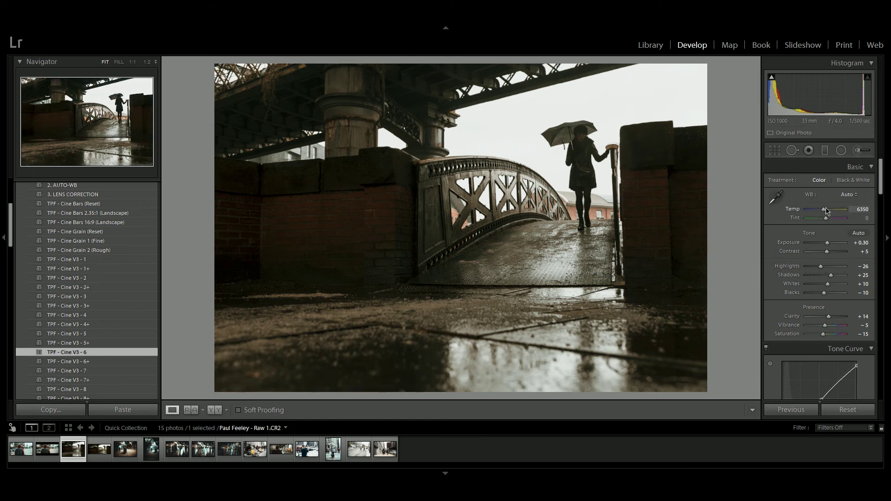
drag(828, 212, 829, 211)
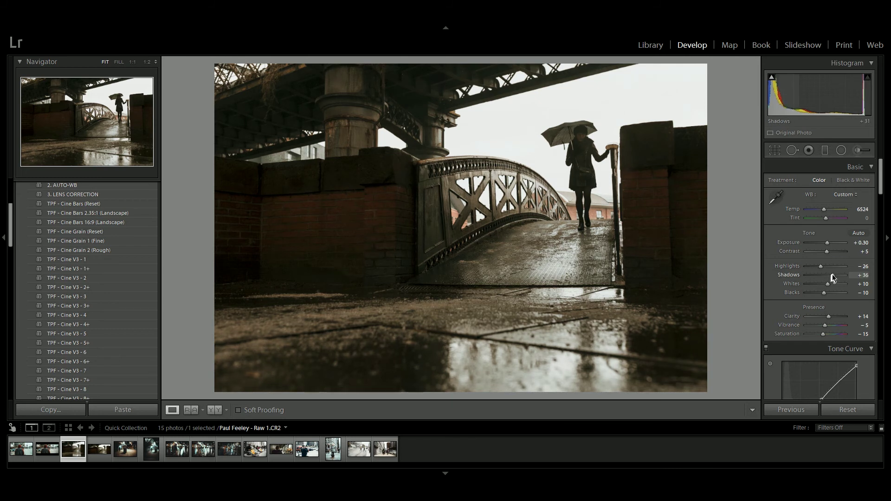
drag(833, 278, 832, 277)
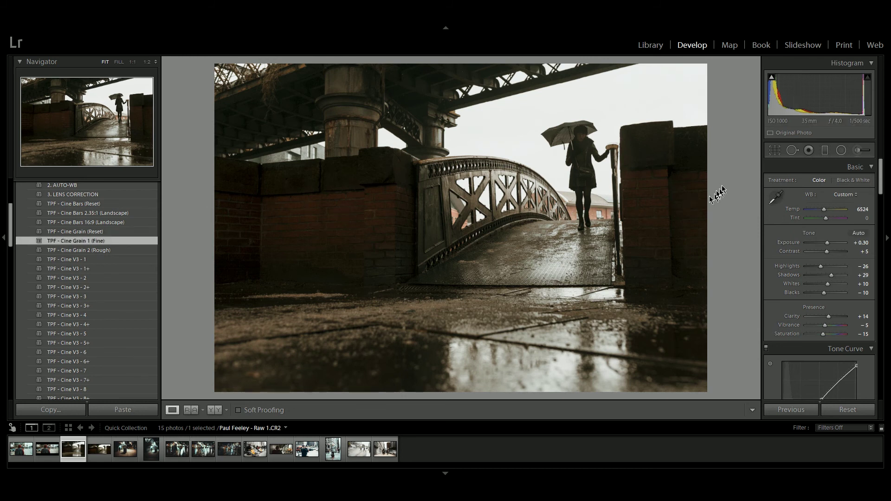
Step: Crop the bridge photo to 2.35 x 1, shifting it down to frame the bridge and figure
click(775, 151)
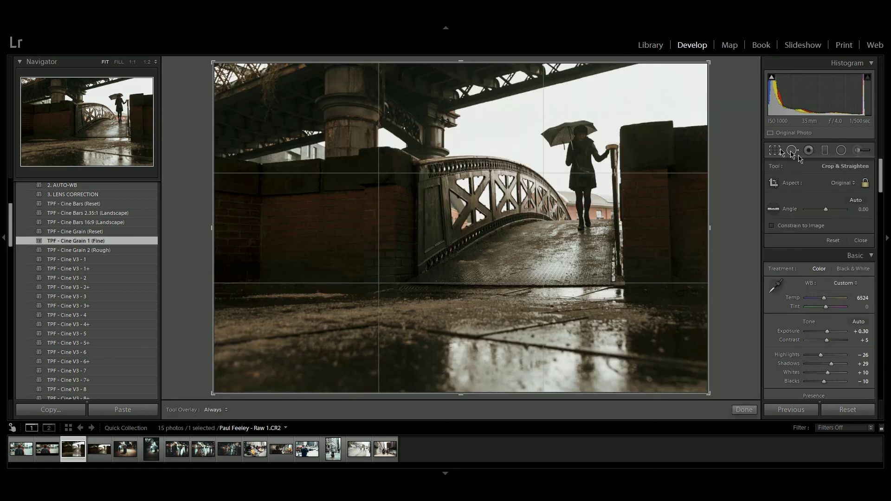
click(841, 183)
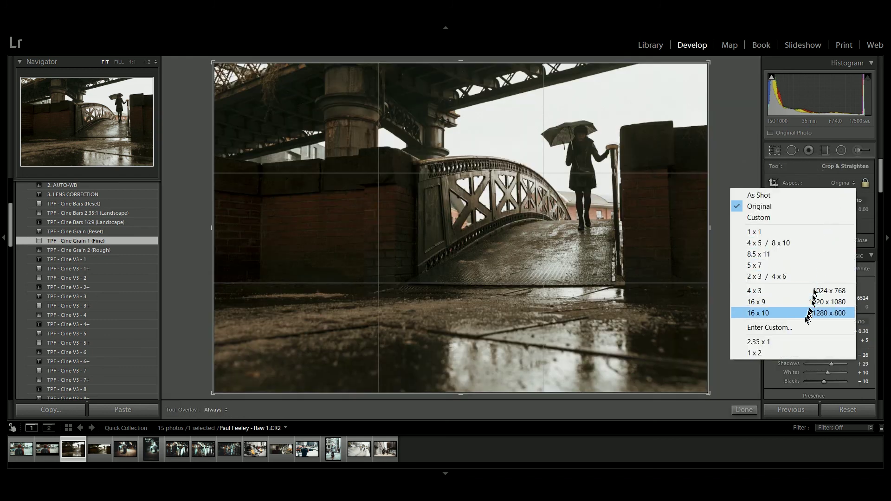
click(799, 342)
drag(614, 229, 613, 255)
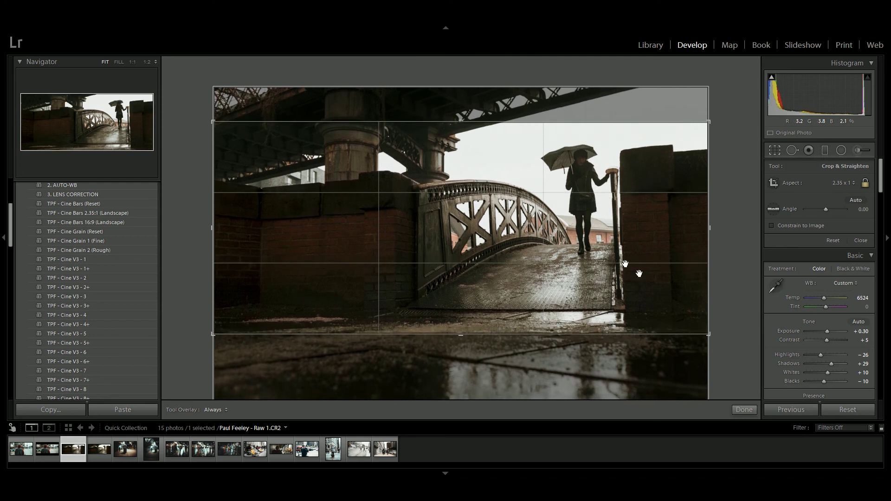
click(744, 411)
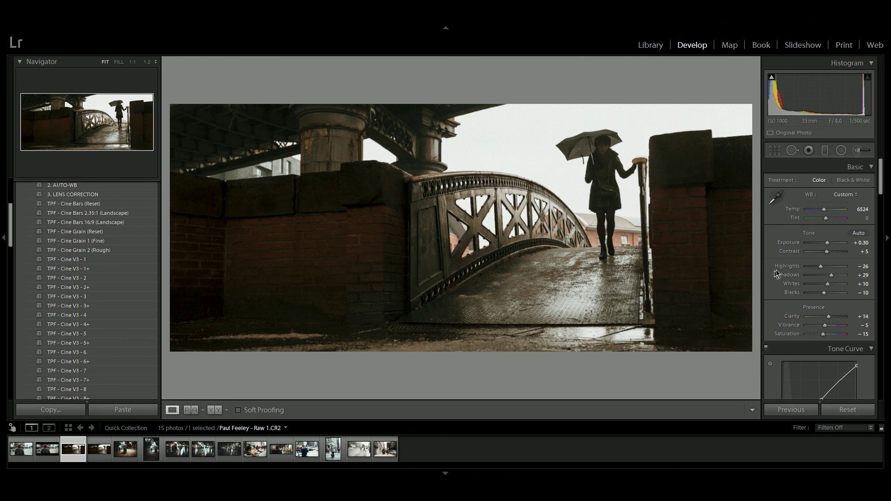
Step: Reset the cropped bridge photo's Exposure to 0.00
double_click(828, 245)
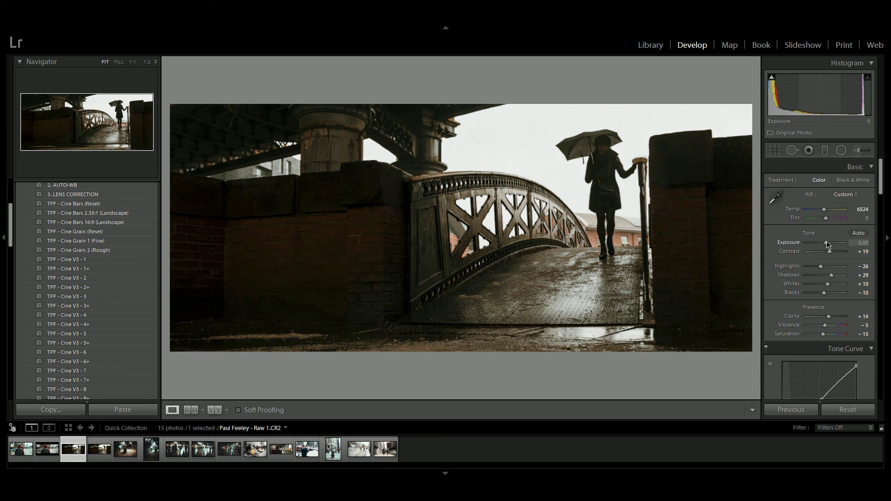